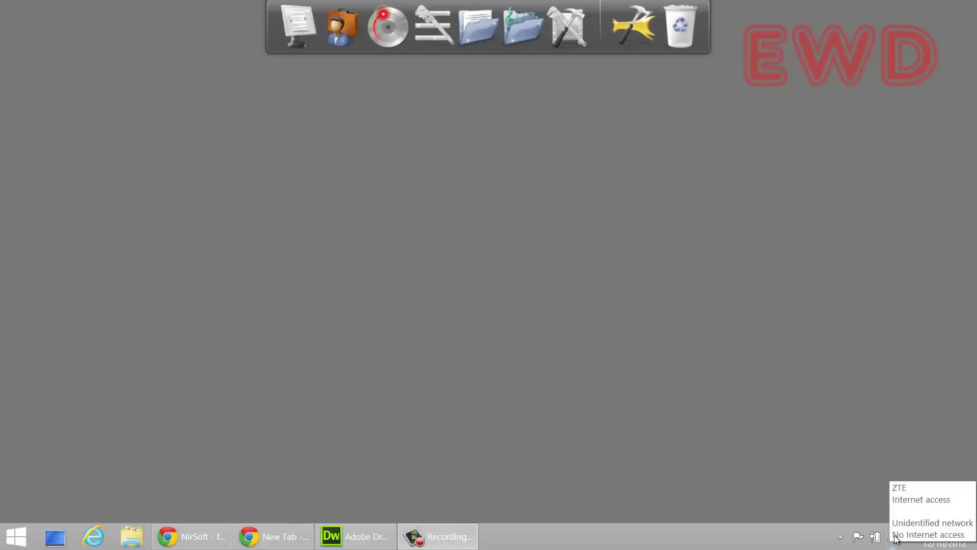
From the network tray icon, open the ZTE Wi-Fi connection's Wireless Network Properties
{"action": "right_click", "coordinate": [894, 543]}
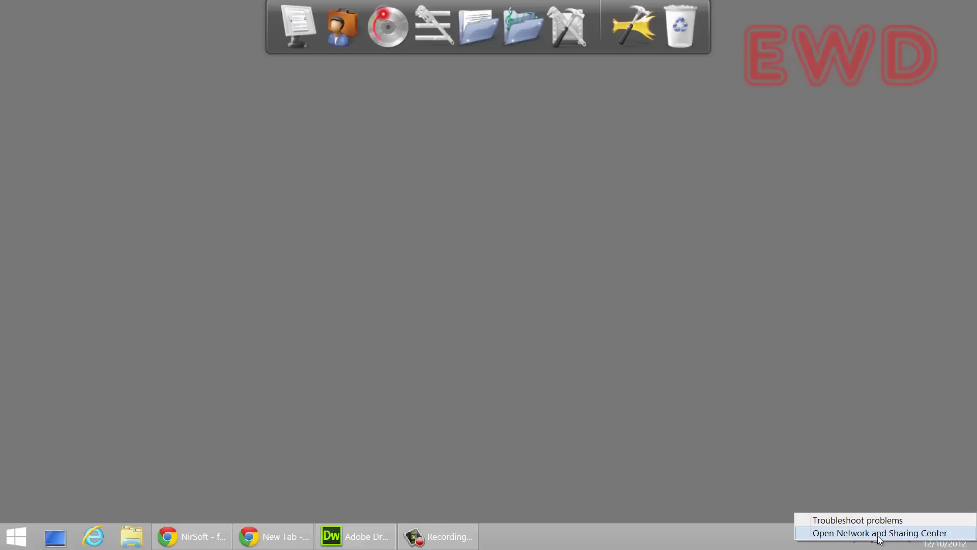
{"action": "left_click", "coordinate": [880, 532]}
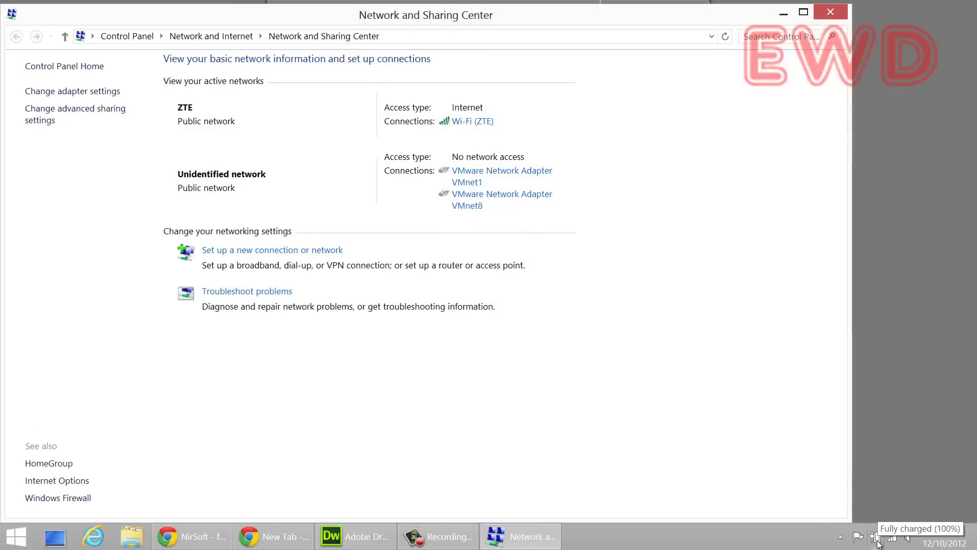
{"action": "left_click", "coordinate": [483, 124]}
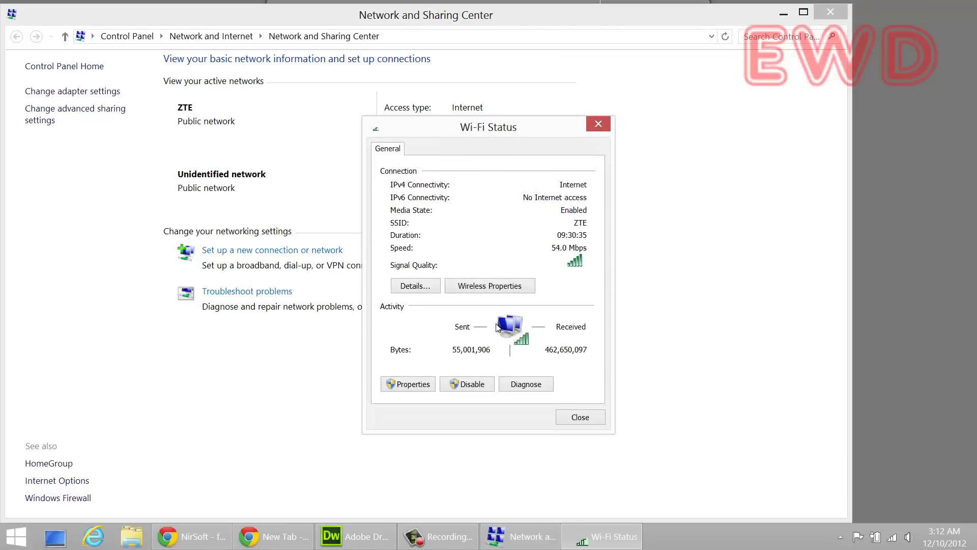
{"action": "left_click", "coordinate": [485, 286]}
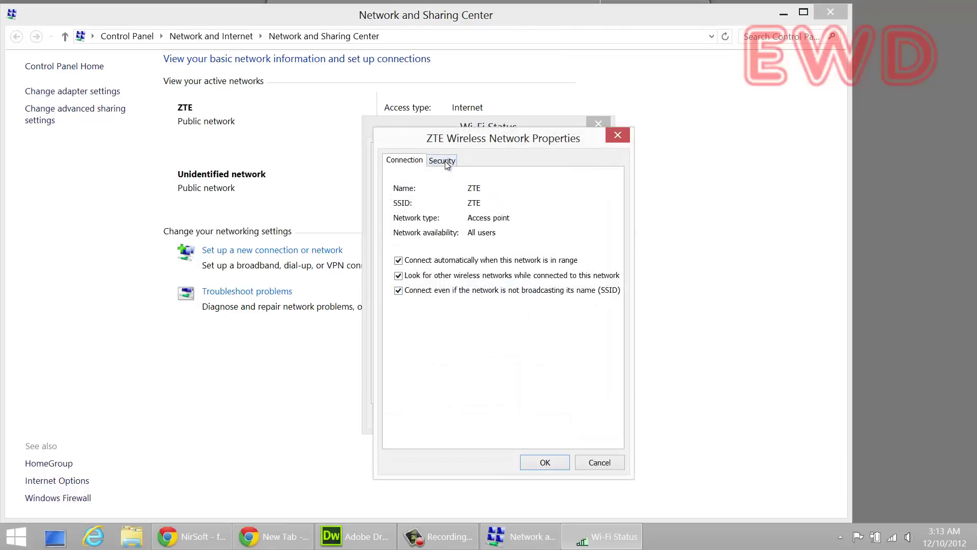
Inspect the masked ZTE security key on the Security tab, then close without saving
{"action": "left_click", "coordinate": [445, 160]}
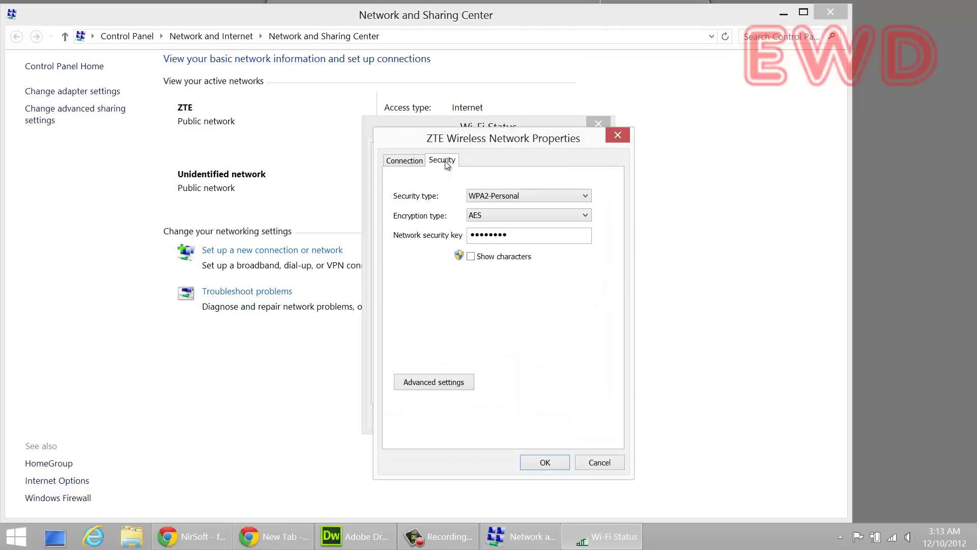
{"action": "double_click", "coordinate": [525, 235]}
{"action": "key", "text": "BackSpace"}
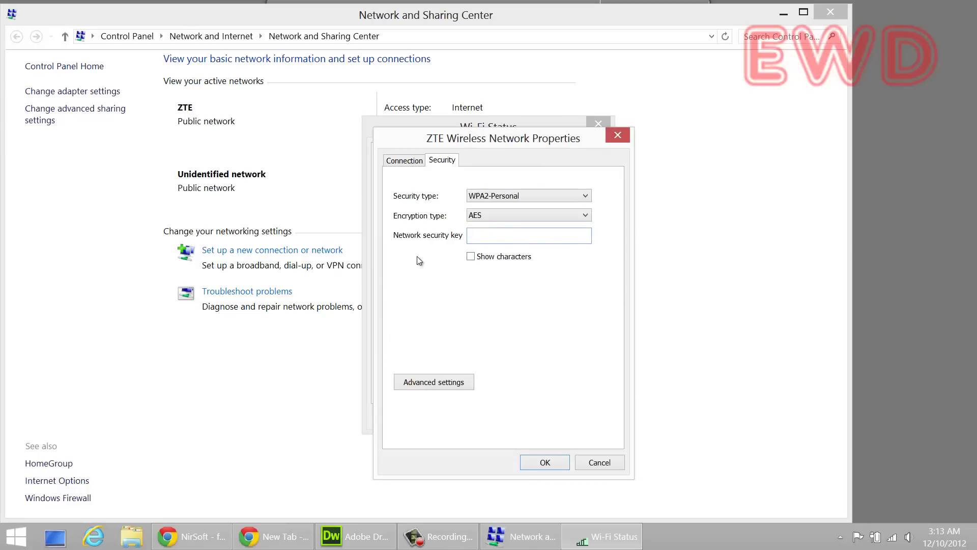
{"action": "left_click", "coordinate": [593, 464]}
Reopen the ZTE Security tab, then close ZTE properties and the Wi-Fi Status window
{"action": "left_click", "coordinate": [524, 286]}
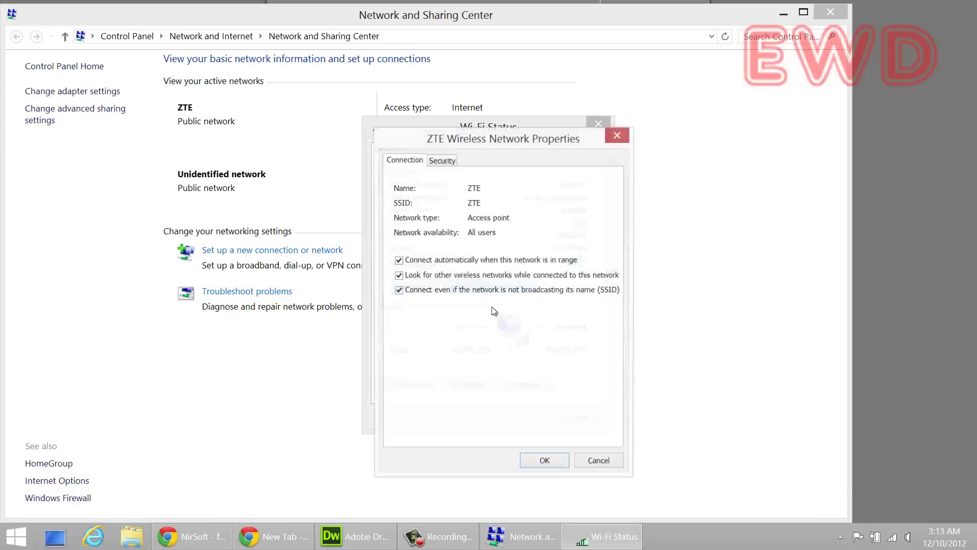
{"action": "left_click", "coordinate": [447, 162]}
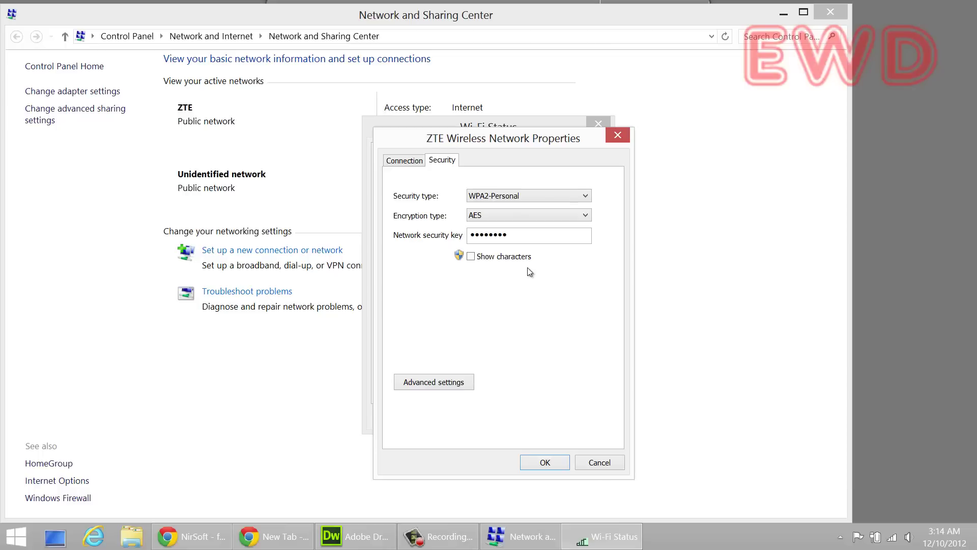
{"action": "left_click", "coordinate": [622, 136]}
{"action": "left_click", "coordinate": [599, 123]}
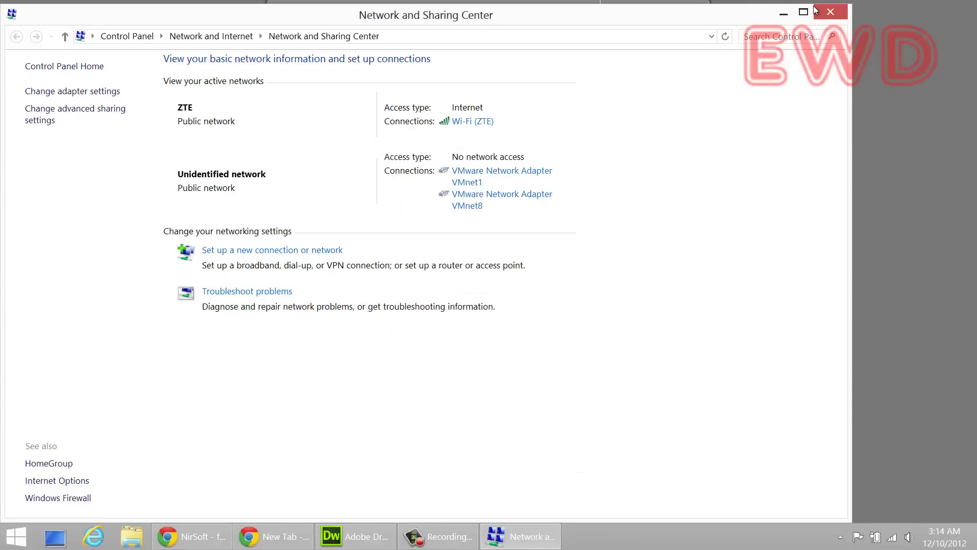
Close Network and Sharing Center and switch to the NirSoft page in Chrome
{"action": "left_click", "coordinate": [829, 12]}
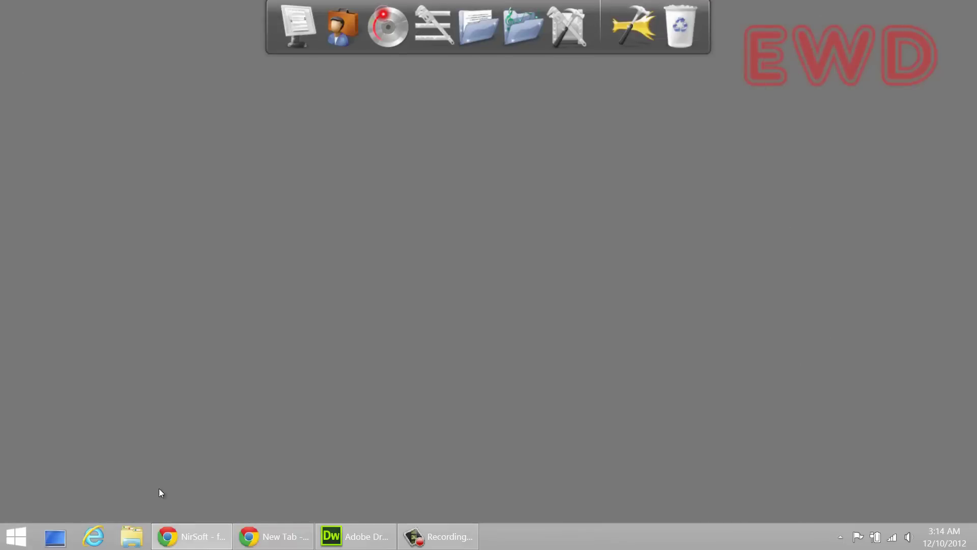
{"action": "left_click", "coordinate": [184, 536]}
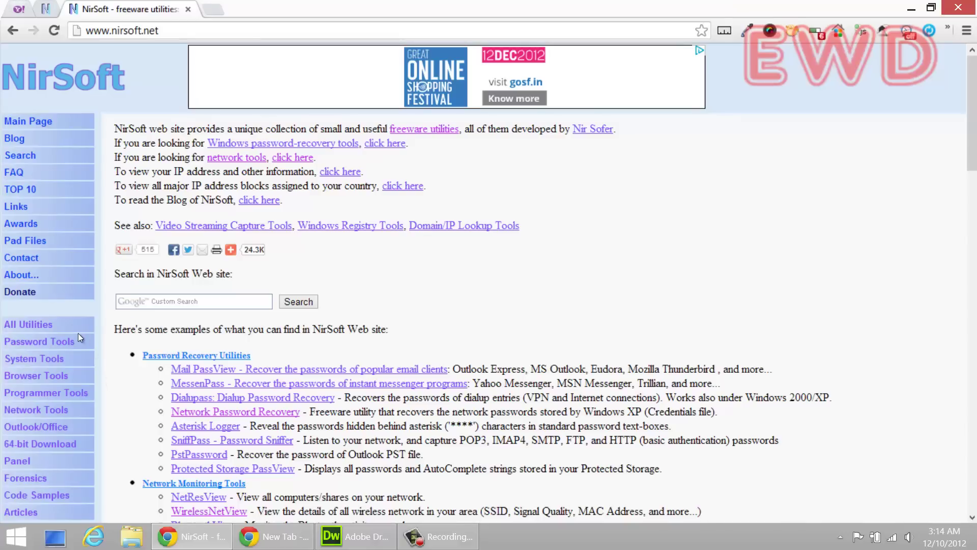
Find WirelessKeyView v1.60 under Password Recovery in All Utilities and open its page
{"action": "left_click", "coordinate": [38, 325]}
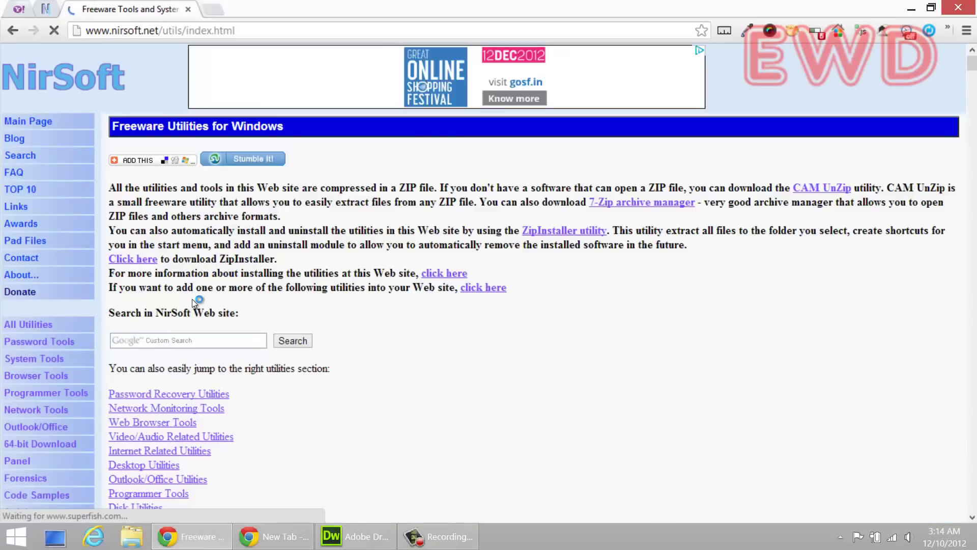
{"action": "scroll", "coordinate": [199, 280], "scroll_direction": "down", "scroll_amount": 3}
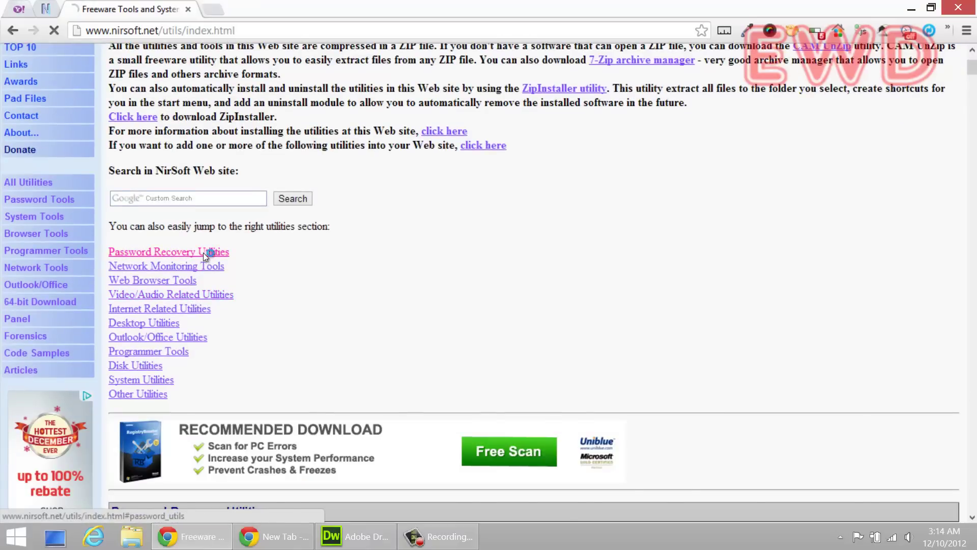
{"action": "scroll", "coordinate": [203, 253], "scroll_direction": "down", "scroll_amount": 1}
{"action": "scroll", "coordinate": [200, 252], "scroll_direction": "down", "scroll_amount": 3}
{"action": "scroll", "coordinate": [188, 226], "scroll_direction": "down", "scroll_amount": 5}
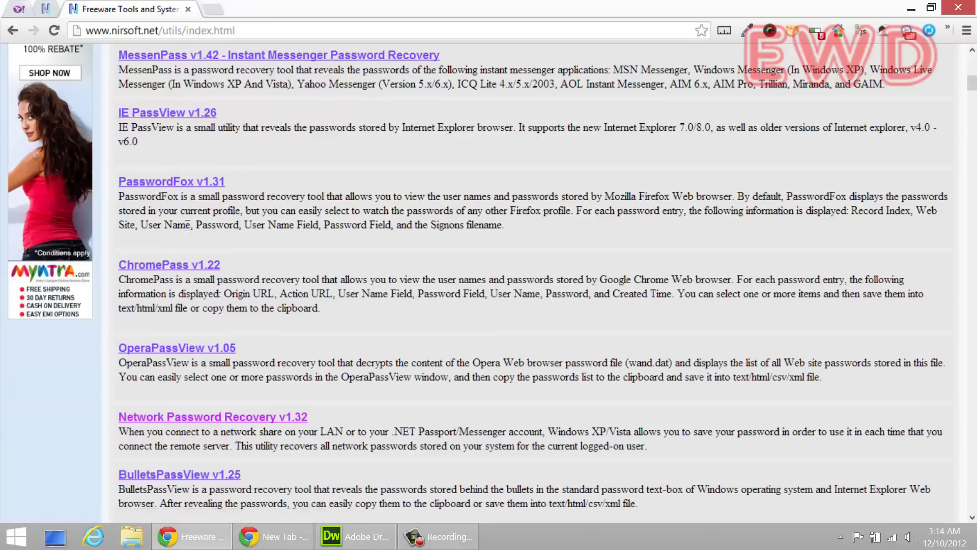
{"action": "scroll", "coordinate": [187, 226], "scroll_direction": "down", "scroll_amount": 4}
{"action": "scroll", "coordinate": [186, 224], "scroll_direction": "down", "scroll_amount": 3}
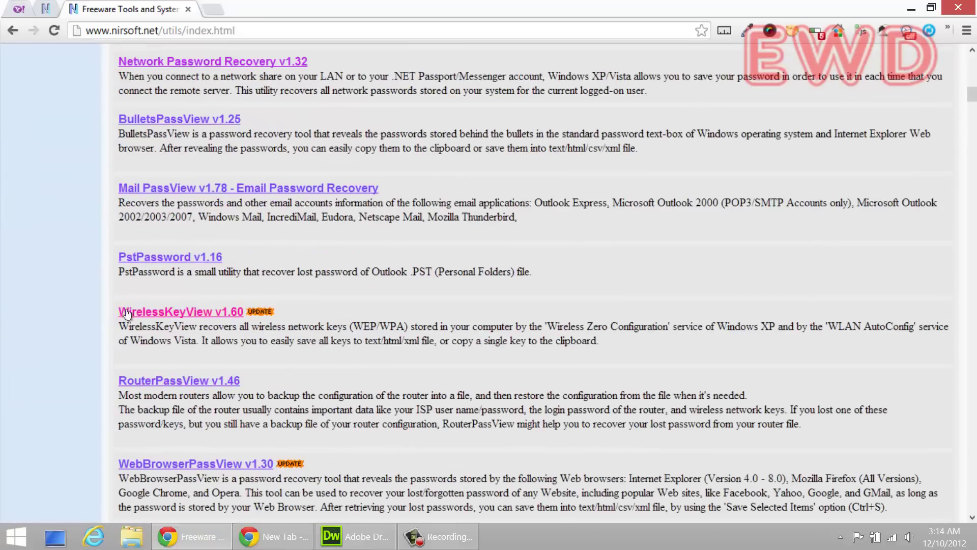
{"action": "left_click_drag", "start_coordinate": [109, 316], "coordinate": [300, 318]}
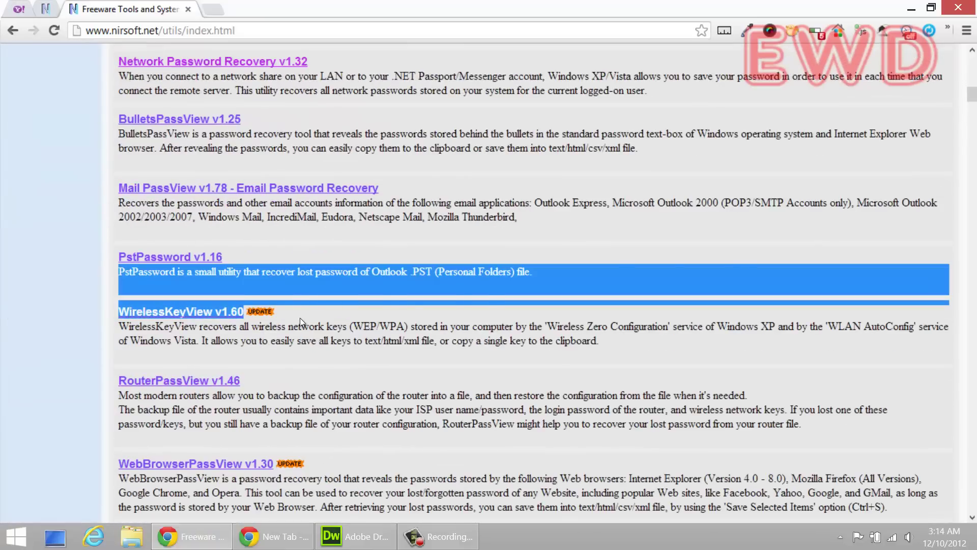
{"action": "left_click", "coordinate": [301, 318]}
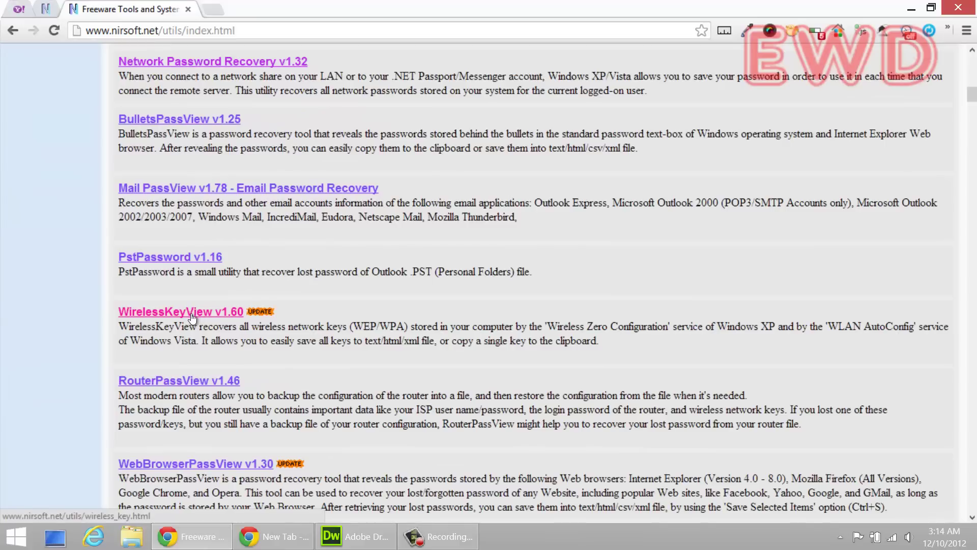
{"action": "left_click_drag", "start_coordinate": [120, 327], "coordinate": [348, 331]}
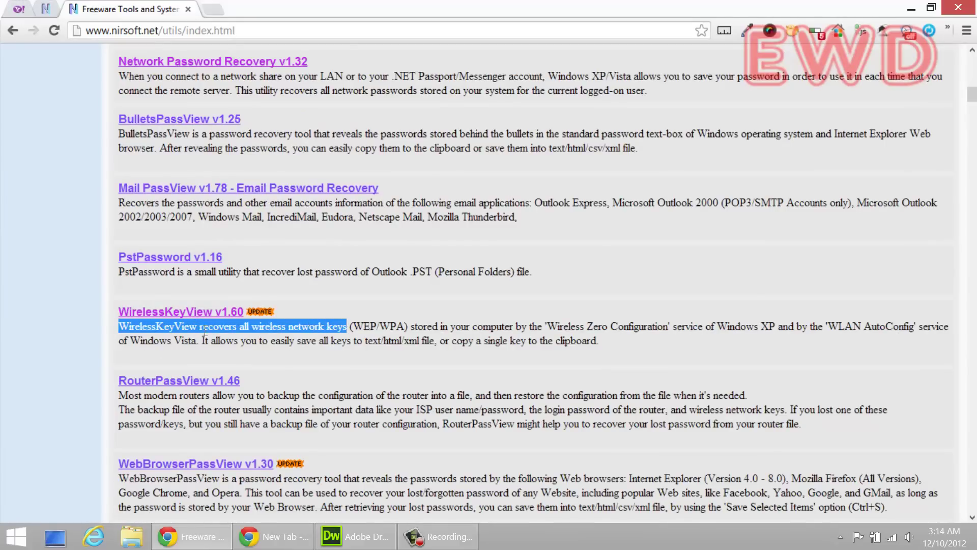
{"action": "left_click", "coordinate": [195, 315]}
{"action": "scroll", "coordinate": [197, 314], "scroll_direction": "down", "scroll_amount": 3}
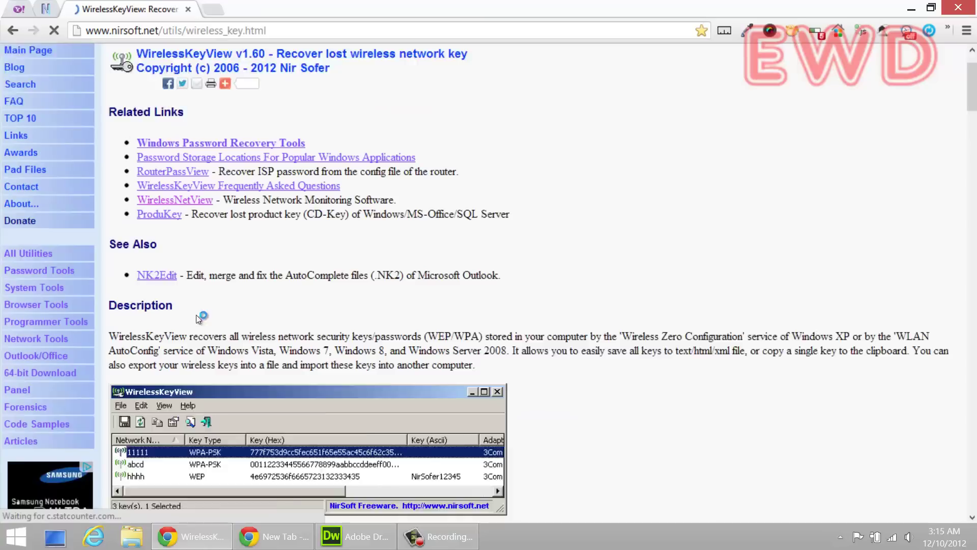
{"action": "scroll", "coordinate": [200, 316], "scroll_direction": "down", "scroll_amount": 3}
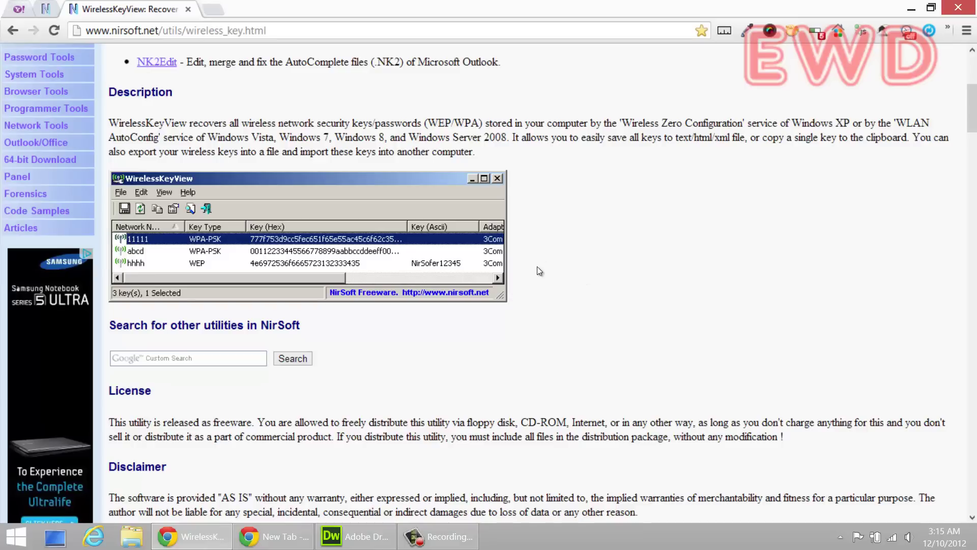
{"action": "scroll", "coordinate": [537, 267], "scroll_direction": "down", "scroll_amount": 3}
{"action": "scroll", "coordinate": [537, 267], "scroll_direction": "down", "scroll_amount": 3}
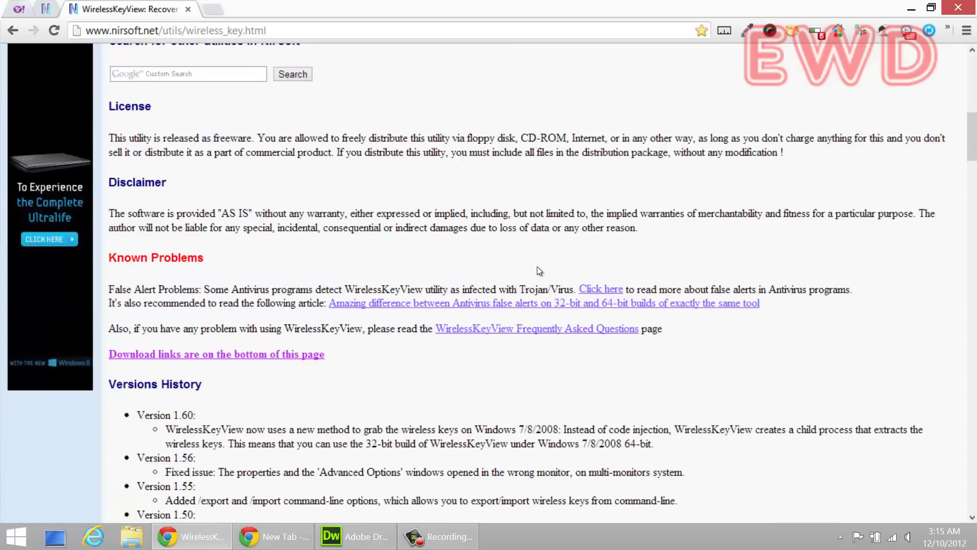
{"action": "scroll", "coordinate": [536, 266], "scroll_direction": "down", "scroll_amount": 5}
{"action": "scroll", "coordinate": [538, 267], "scroll_direction": "down", "scroll_amount": 8}
{"action": "scroll", "coordinate": [538, 267], "scroll_direction": "up", "scroll_amount": 8}
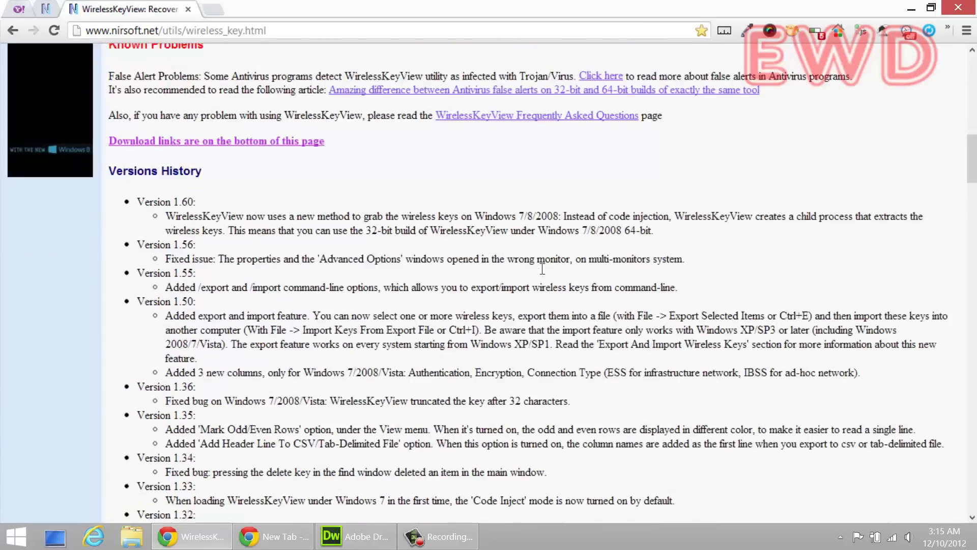
{"action": "scroll", "coordinate": [536, 267], "scroll_direction": "down", "scroll_amount": 15}
{"action": "scroll", "coordinate": [536, 267], "scroll_direction": "down", "scroll_amount": 8}
{"action": "scroll", "coordinate": [536, 267], "scroll_direction": "down", "scroll_amount": 6}
{"action": "scroll", "coordinate": [536, 266], "scroll_direction": "down", "scroll_amount": 14}
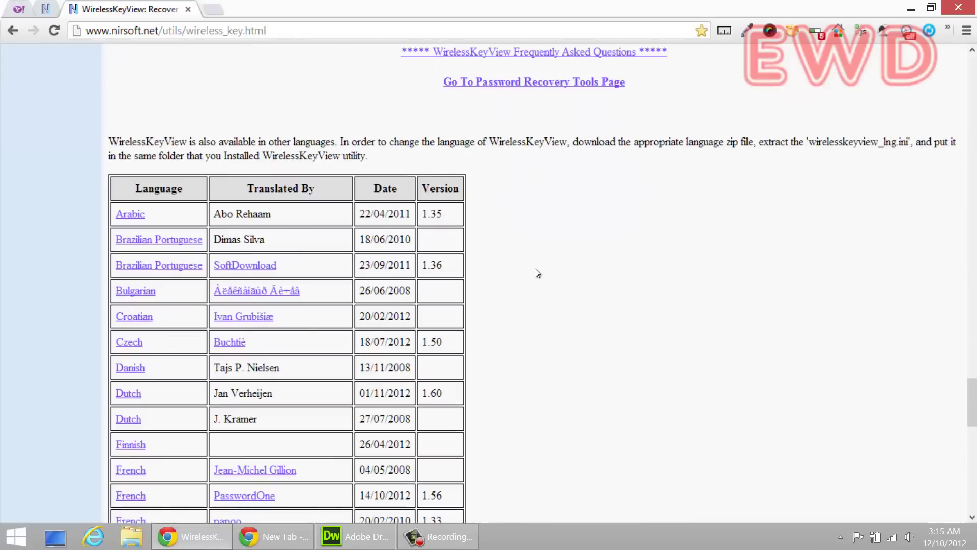
{"action": "scroll", "coordinate": [535, 268], "scroll_direction": "up", "scroll_amount": 4}
{"action": "scroll", "coordinate": [529, 269], "scroll_direction": "up", "scroll_amount": 1}
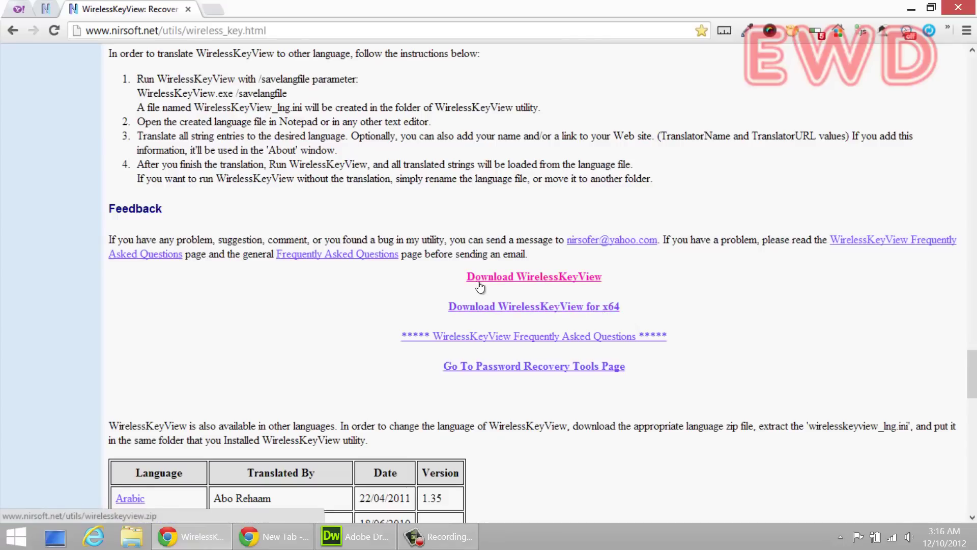
{"action": "left_click_drag", "start_coordinate": [610, 278], "coordinate": [457, 277]}
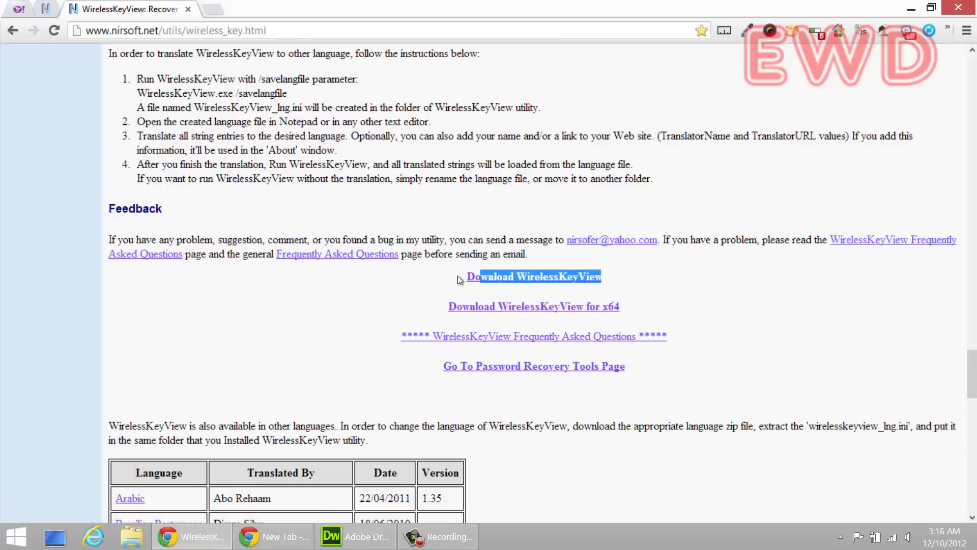
{"action": "left_click", "coordinate": [431, 281]}
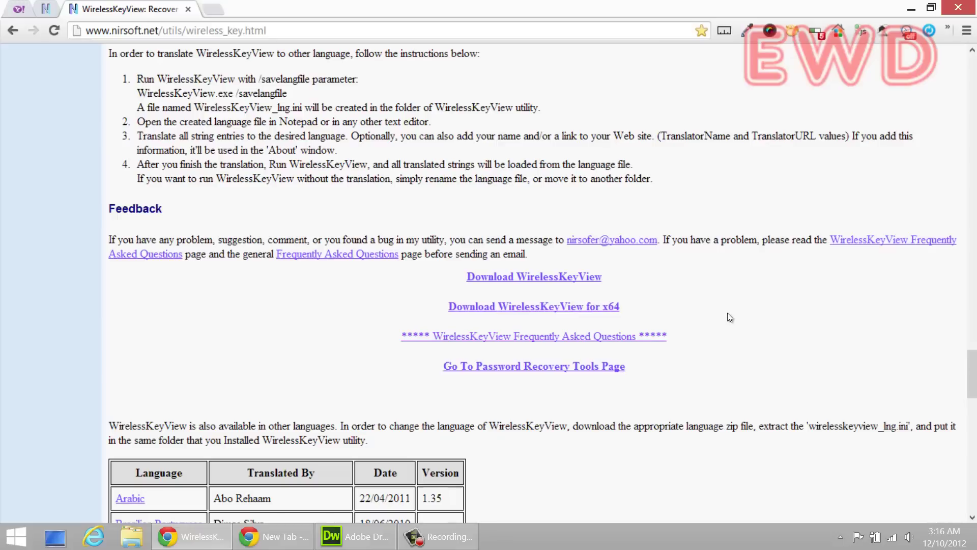
{"action": "scroll", "coordinate": [727, 313], "scroll_direction": "up", "scroll_amount": 2}
{"action": "scroll", "coordinate": [728, 321], "scroll_direction": "up", "scroll_amount": 5}
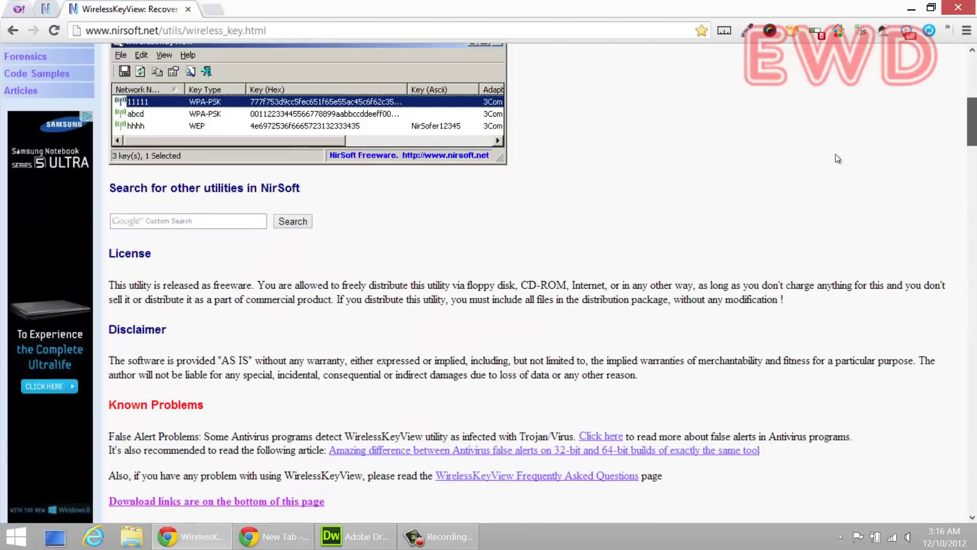
{"action": "left_click_drag", "start_coordinate": [972, 338], "coordinate": [972, 81]}
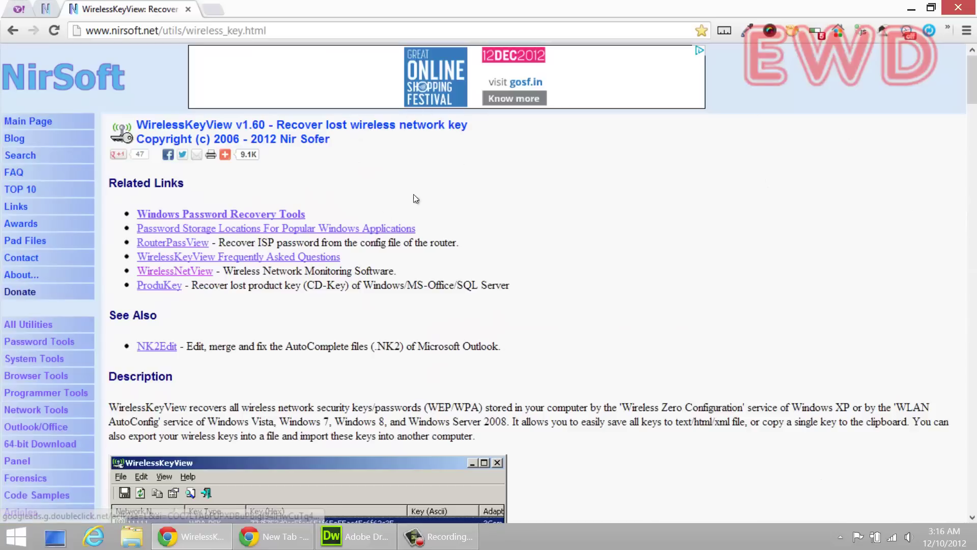
{"action": "scroll", "coordinate": [548, 232], "scroll_direction": "down", "scroll_amount": 8}
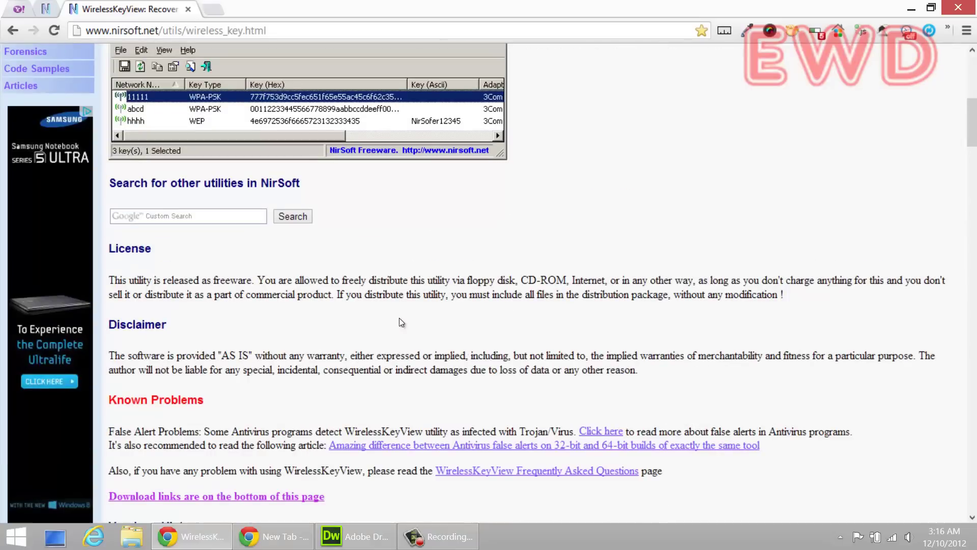